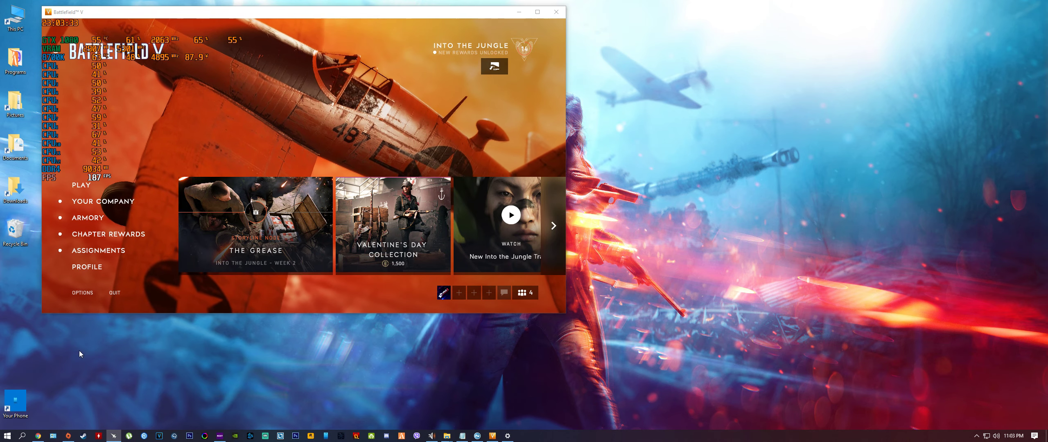
left_click(99, 436)
left_click_drag(586, 106, 129, 54)
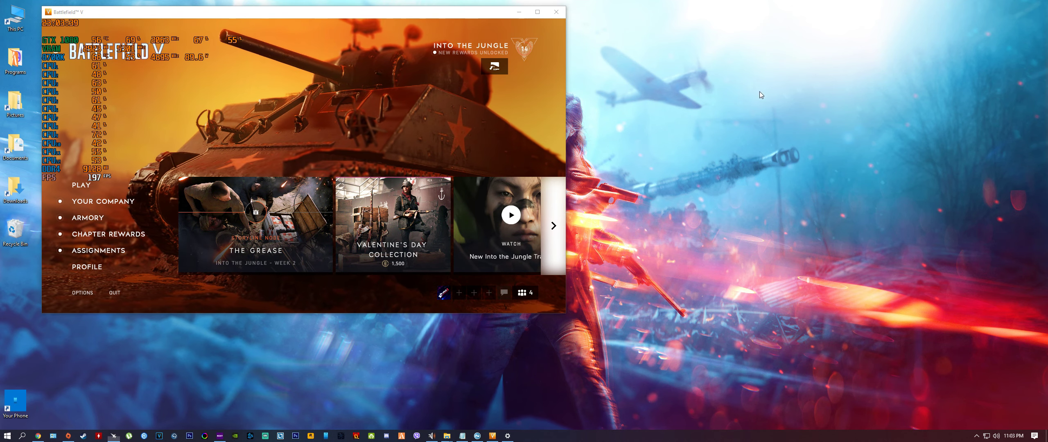
Launch HWiNFO64 in sensors-only mode and dismiss the update notice without updating.
left_click_drag(722, 90, 777, 37)
left_click_drag(754, 79, 792, 77)
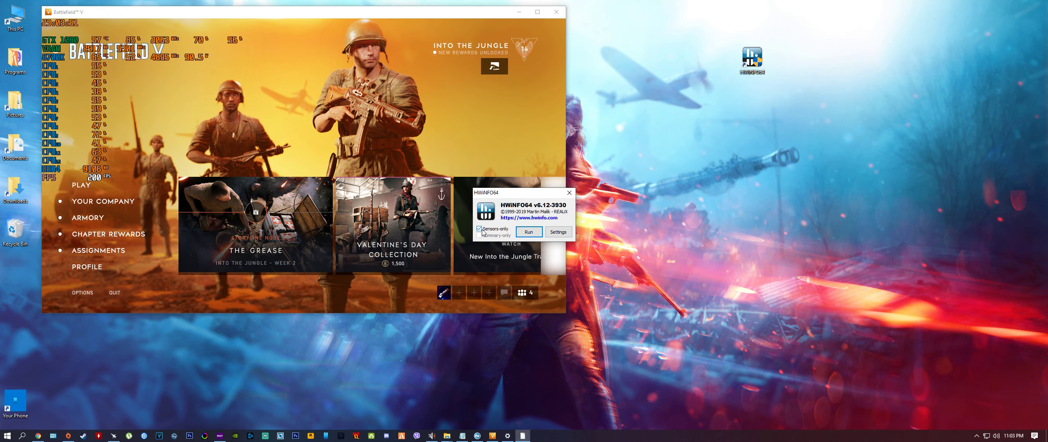
left_click(528, 232)
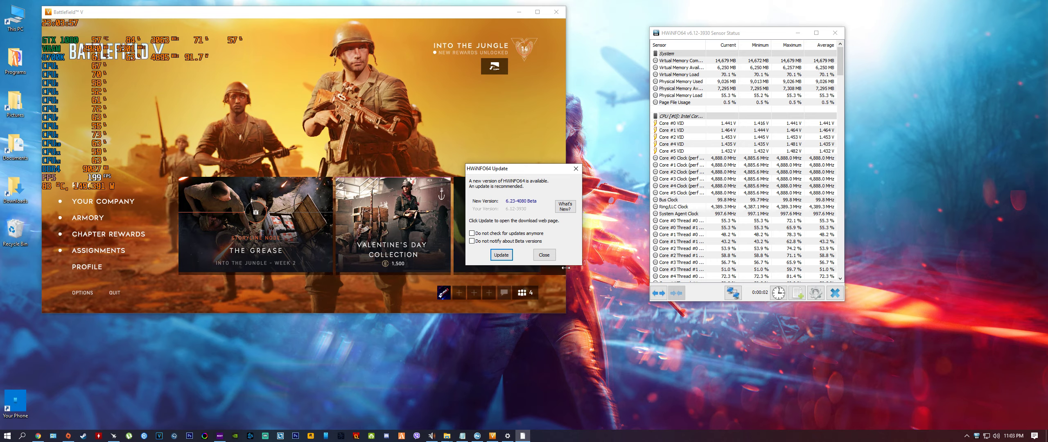
left_click(546, 256)
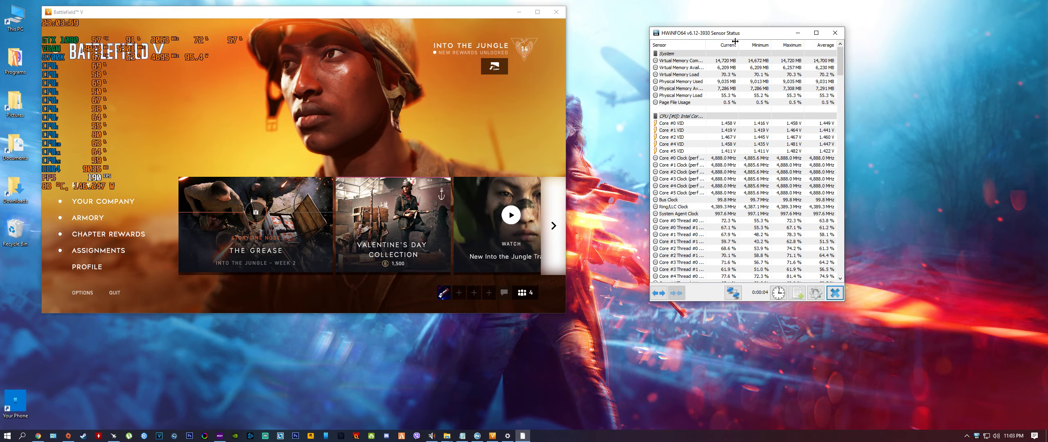
Place the sensor window beside the game and examine the VR VCC Temperature (SVID) reading among the enhanced CPU sensors.
left_click_drag(735, 41, 675, 27)
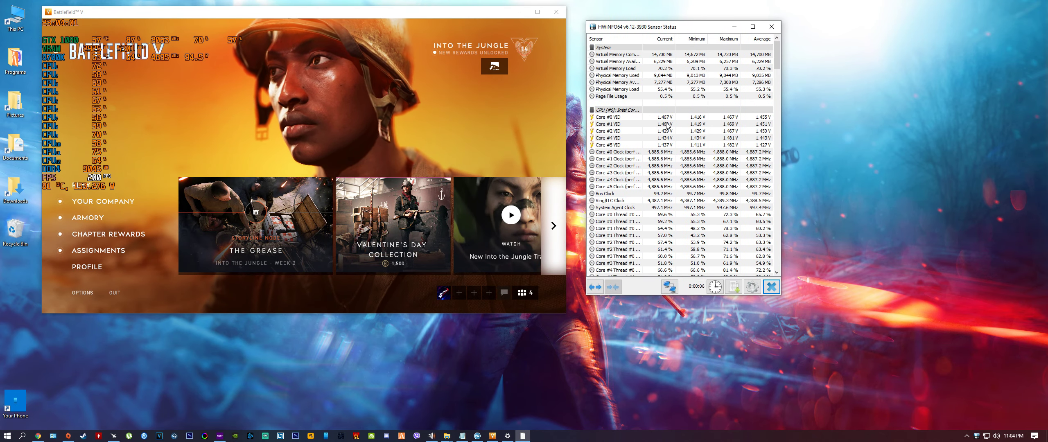
left_click_drag(778, 59, 777, 116)
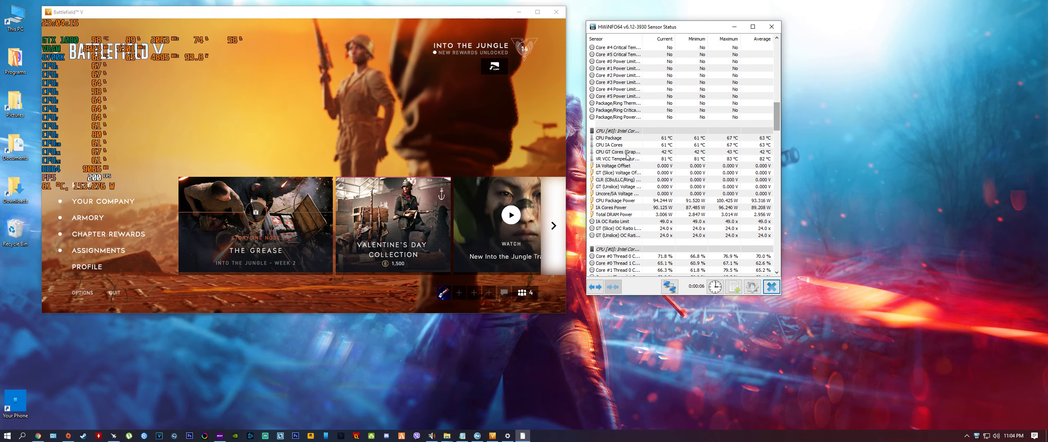
left_click(645, 160)
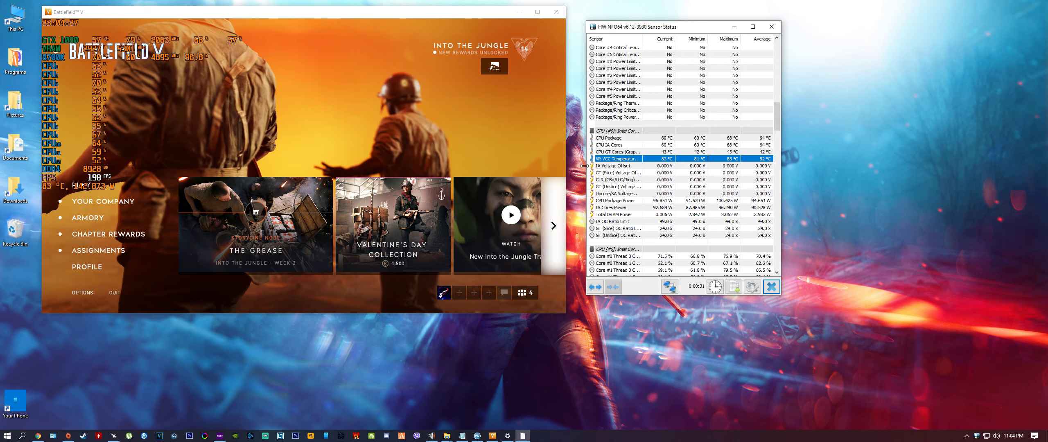
left_click_drag(776, 117, 779, 42)
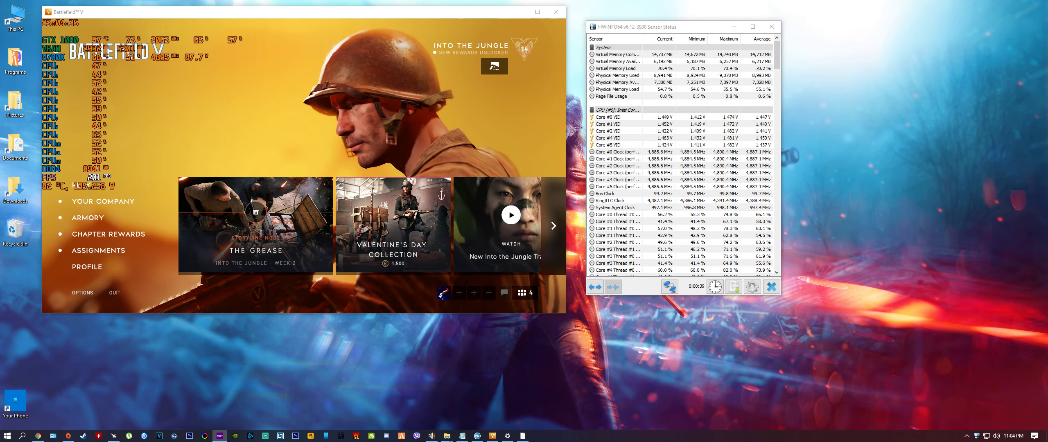
Open the sensor settings and show the list of entries for the RTSS on-screen display.
left_click(648, 29)
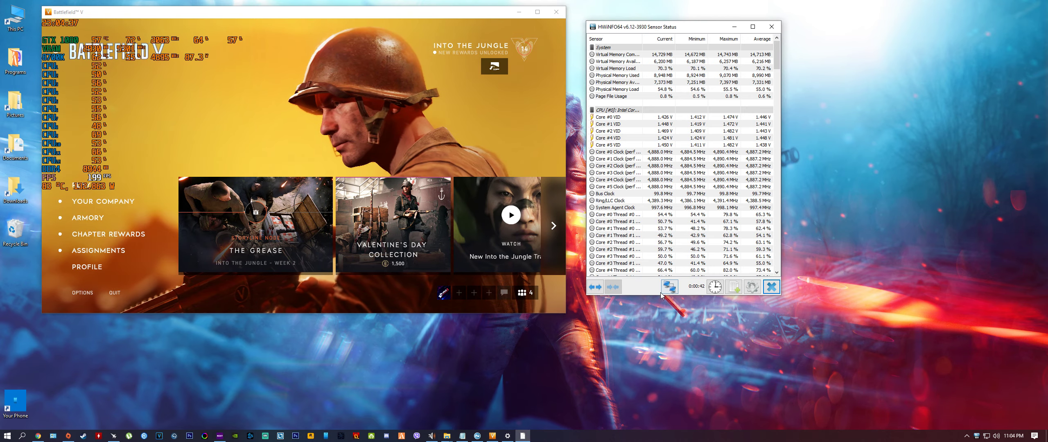
left_click(752, 287)
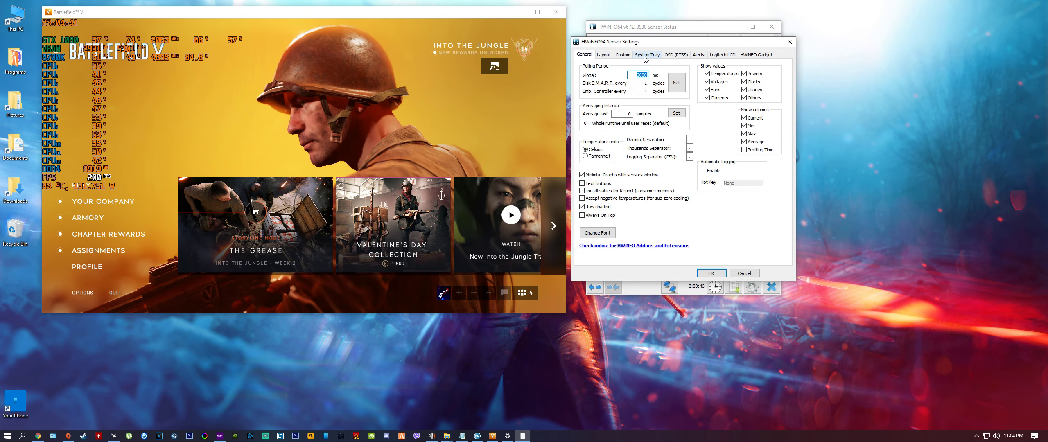
left_click(676, 56)
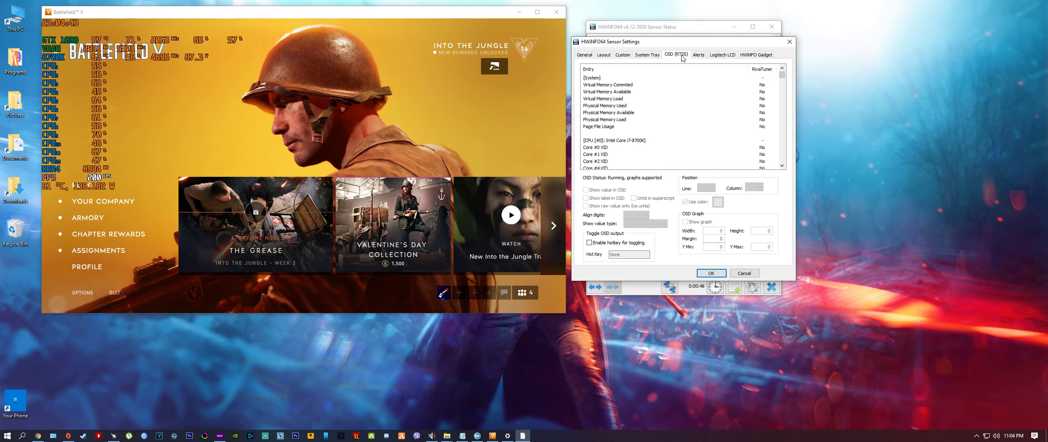
mouse_move(784, 80)
left_mouse_down()
mouse_move(791, 157)
mouse_move(795, 76)
left_mouse_up()
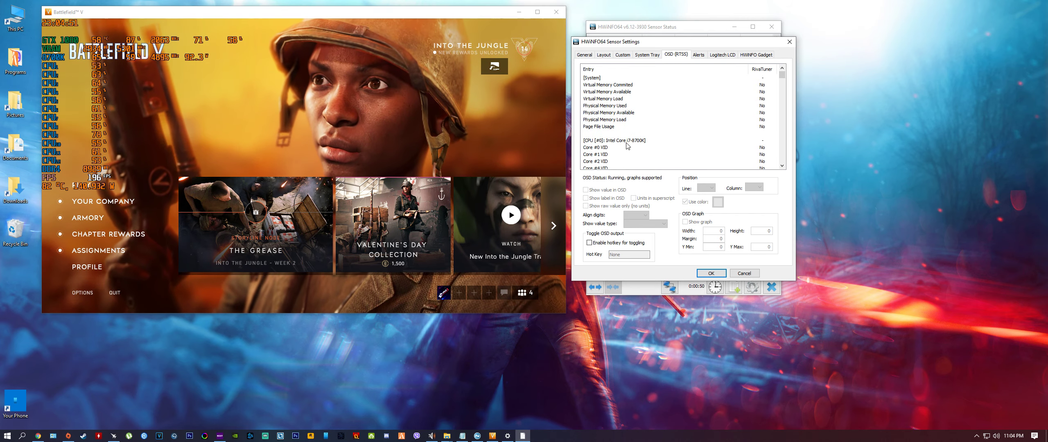
Turn the on-screen display of VR VCC Temperature (SVID) off and back on in the enhanced CPU entries.
scroll(627, 147, "down", 15)
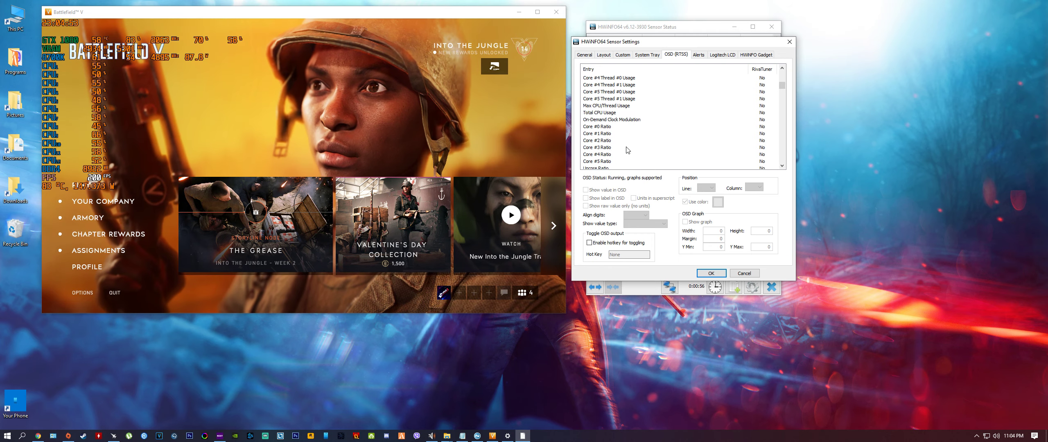
scroll(783, 90, "down", 3)
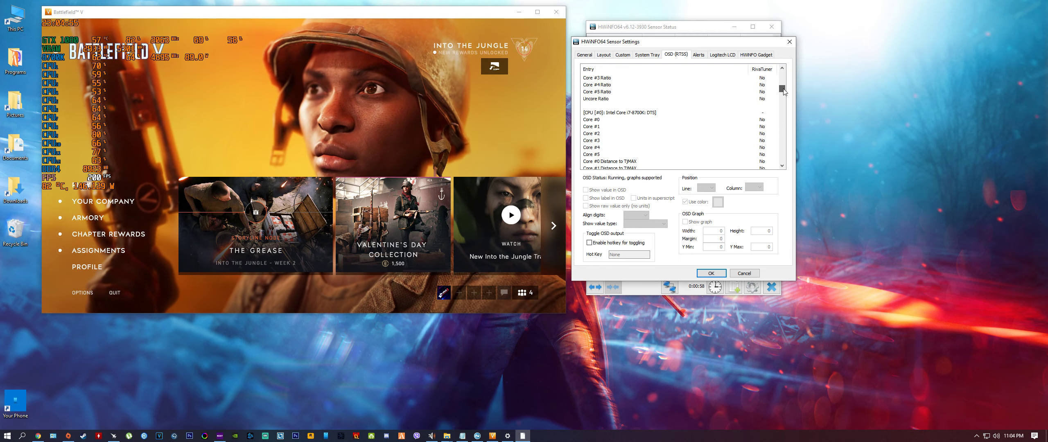
left_click_drag(784, 92, 787, 107)
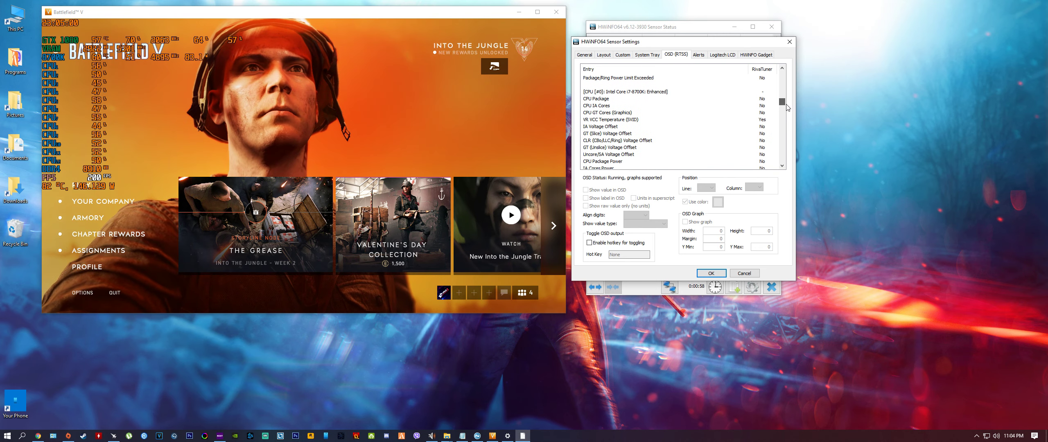
left_click(762, 119)
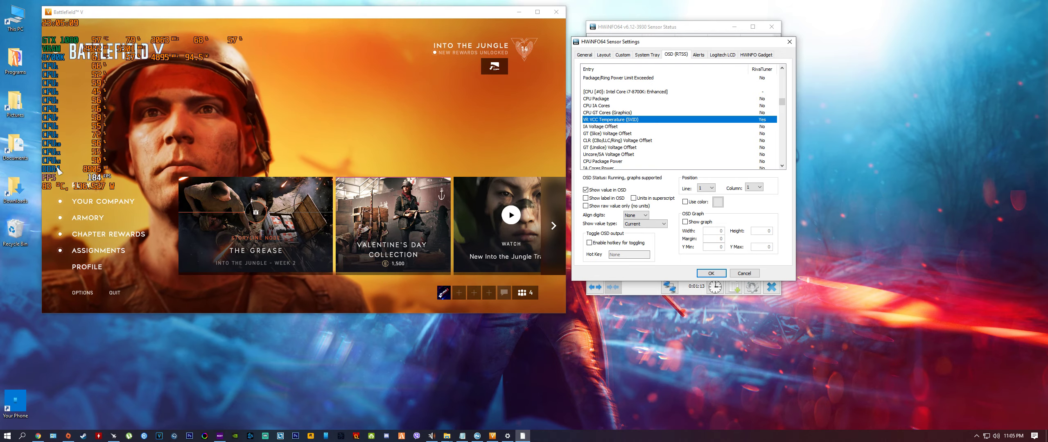
left_click(586, 189)
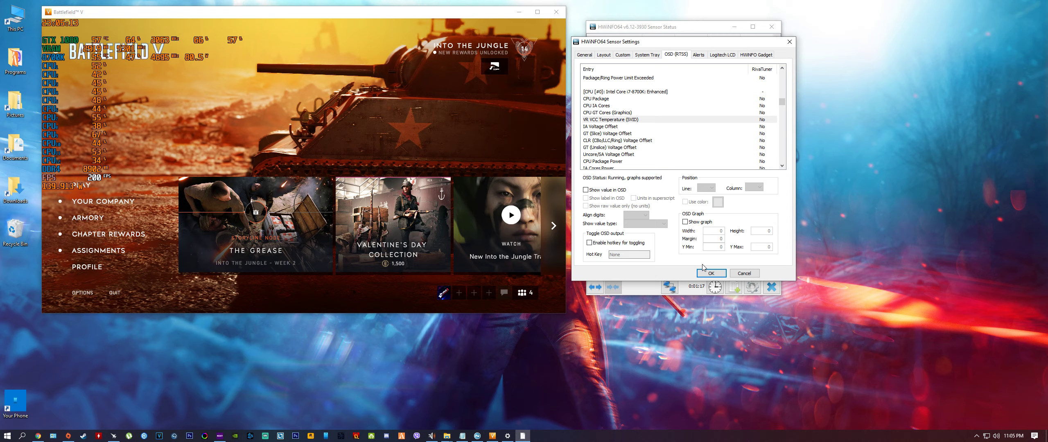
left_click(586, 189)
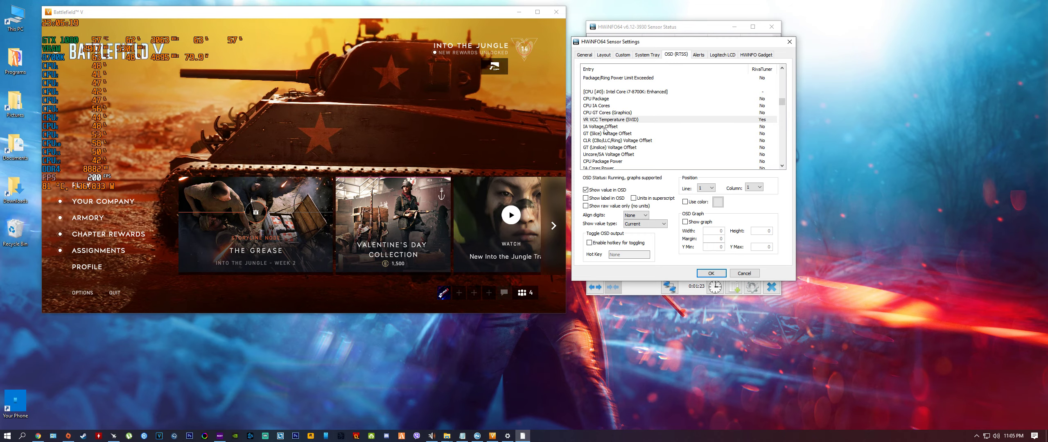
Show the CPU Package Power value in the on-screen display.
left_click_drag(782, 107, 784, 111)
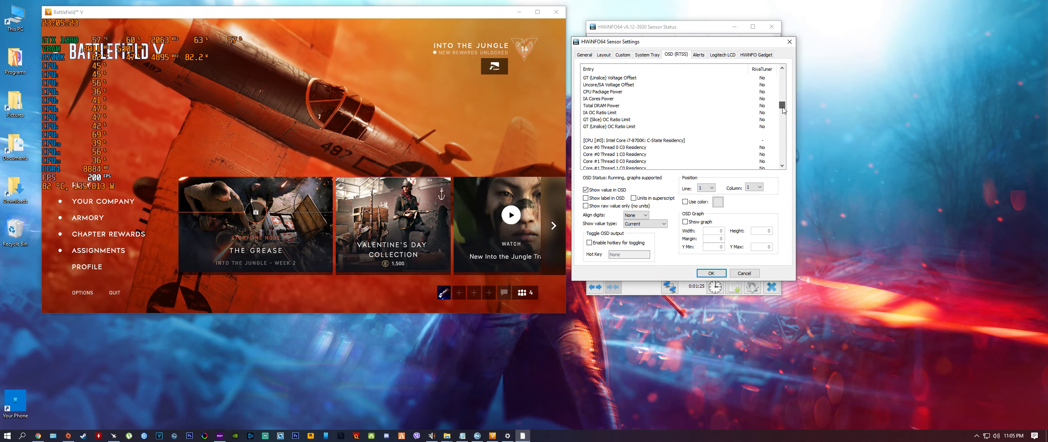
left_click(620, 92)
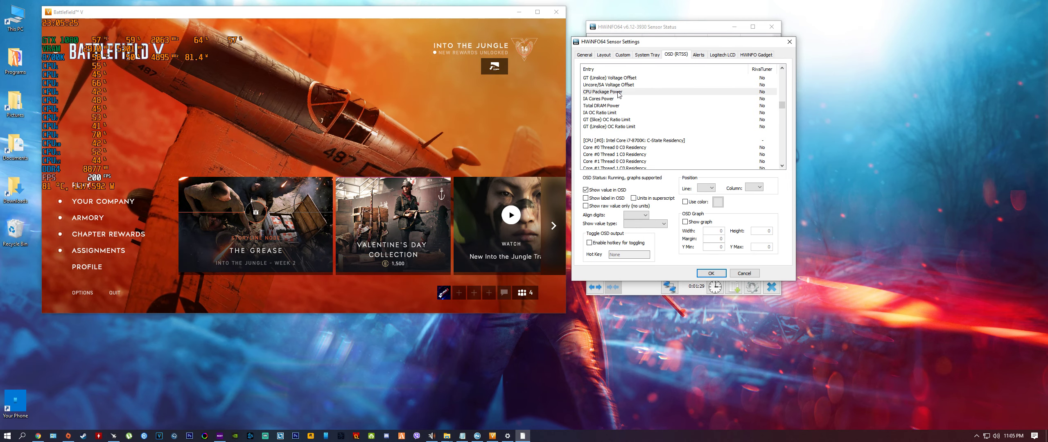
left_click(589, 191)
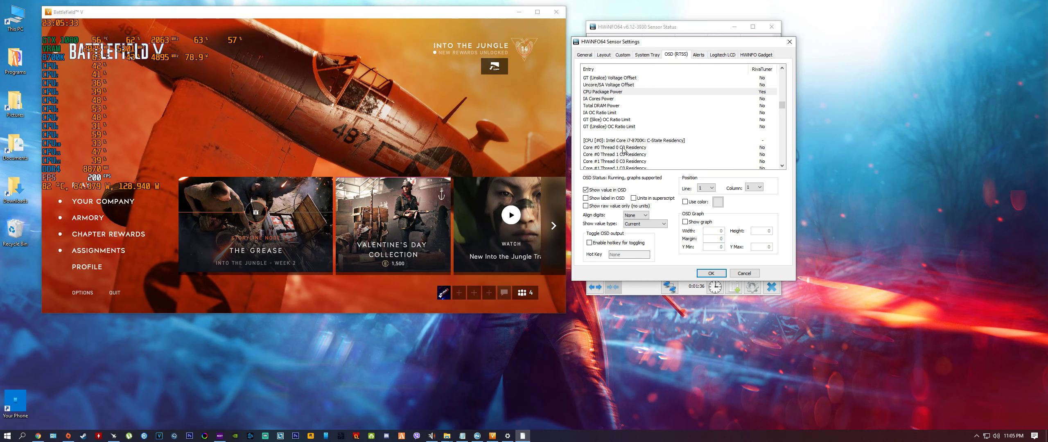
Check the GPU Power entry of the GeForce GTX 1080 and show the GPU Core Voltage value in the on-screen display.
left_click_drag(785, 106, 784, 147)
left_click(710, 148)
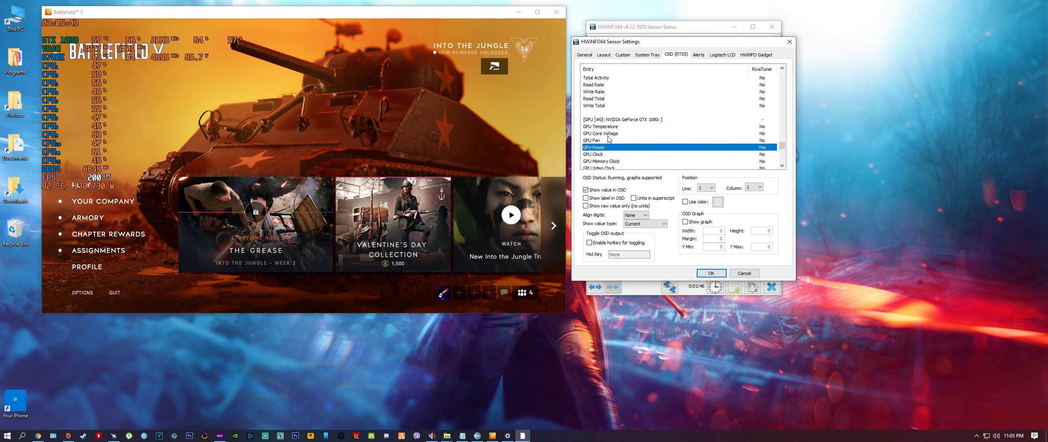
left_click(639, 134)
left_click(594, 190)
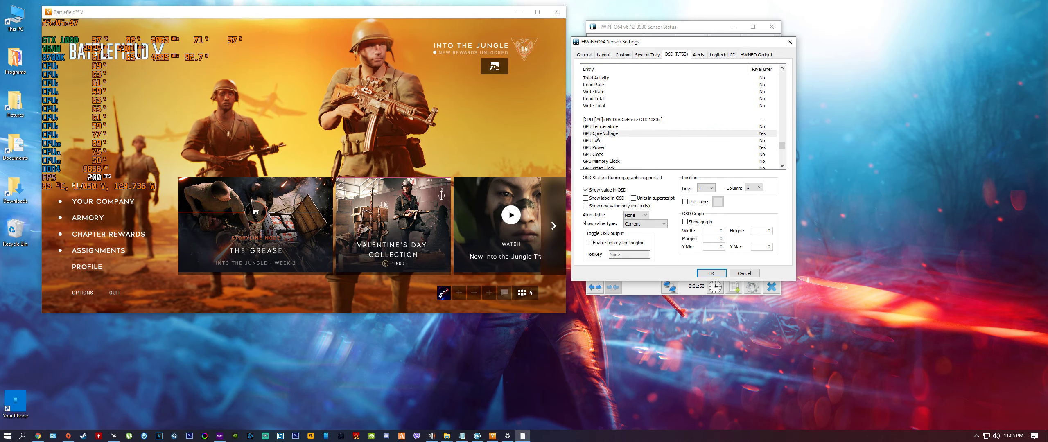
Accept the sensor settings and close the sensor status window.
left_click_drag(783, 147, 756, 90)
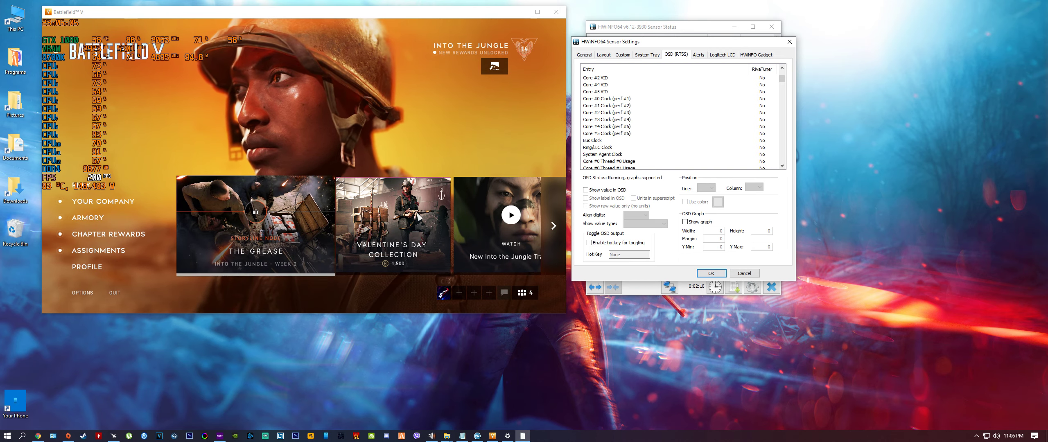
left_click(725, 274)
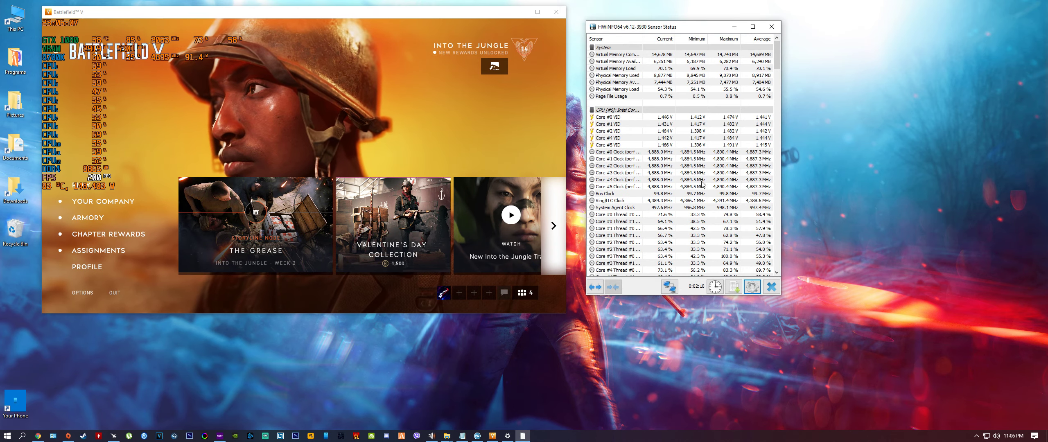
left_click_drag(663, 26, 697, 37)
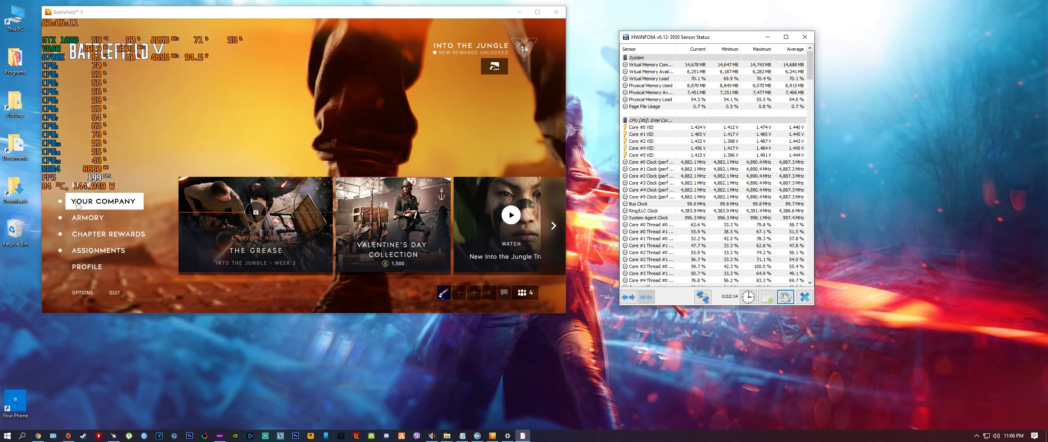
left_click(805, 37)
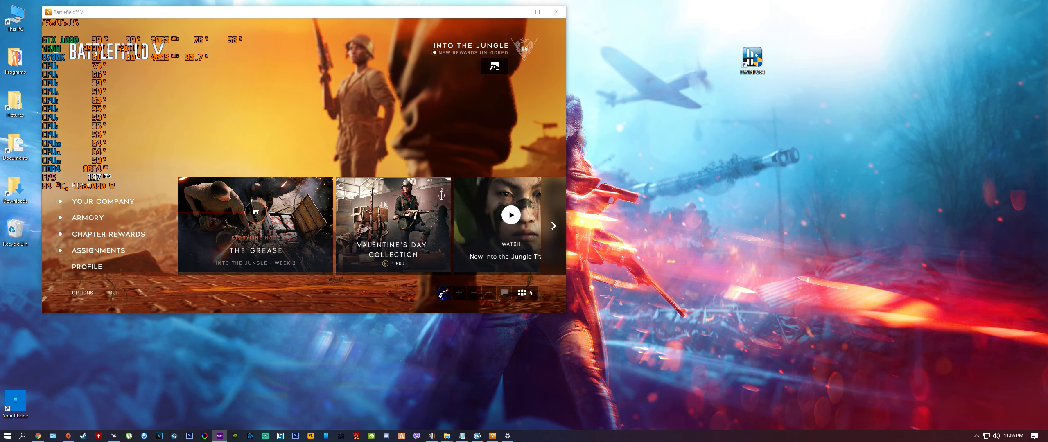
Bring up MSI Afterburner and reopen the running HWiNFO64 sensor window, placing both beside the game.
left_click(113, 436)
left_click_drag(764, 72, 707, 45)
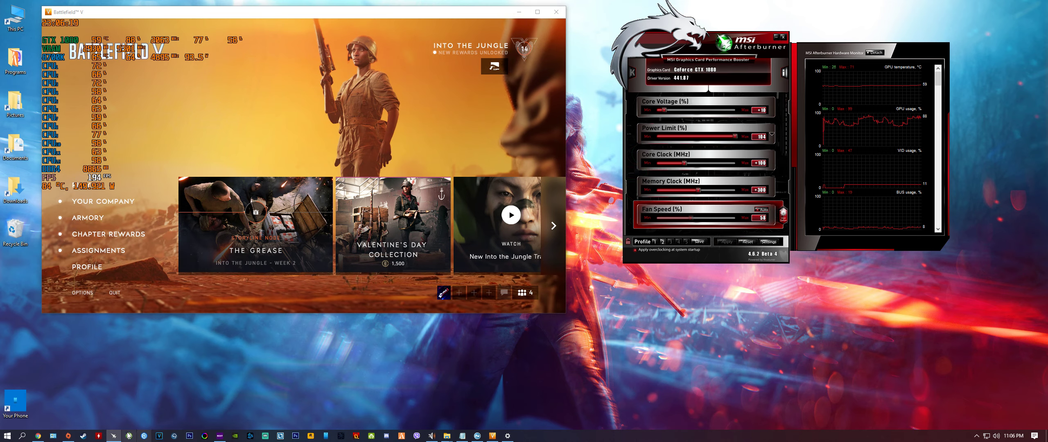
left_click(976, 435)
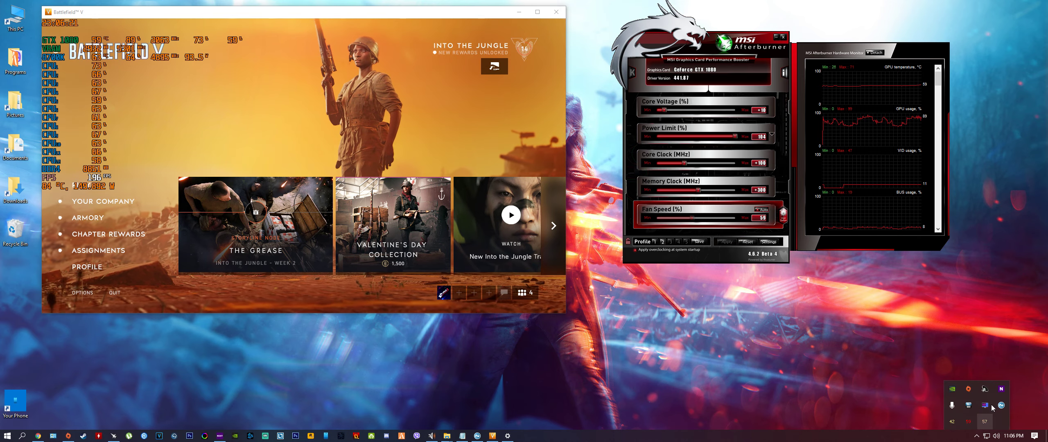
left_click(968, 405)
left_click_drag(716, 40, 922, 26)
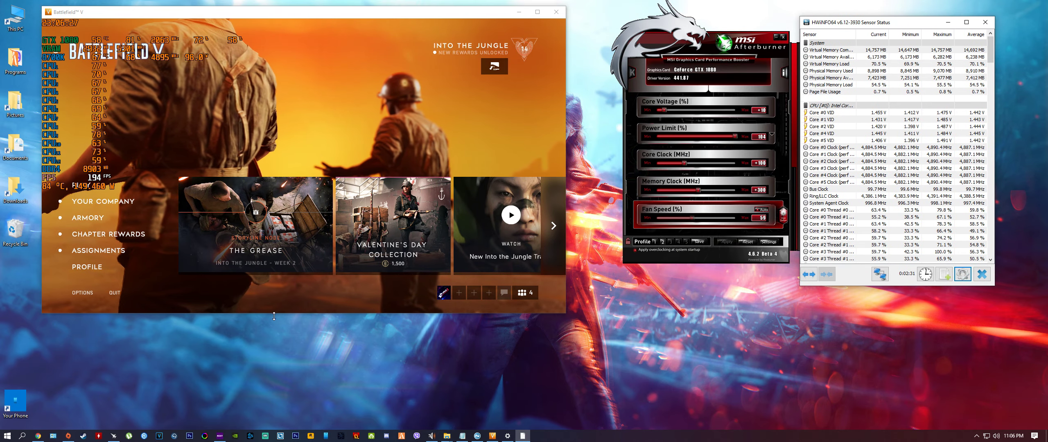